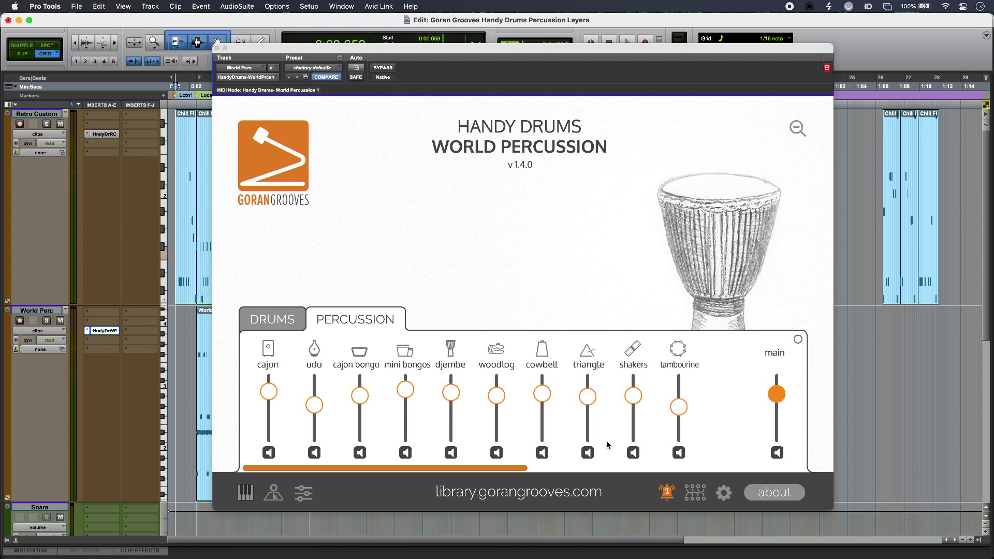
- Play the session while viewing the Retro Custom plug-in, switch to the World Percussion plug-in during playback, and stop
{"action": "left_click", "coordinate": [104, 133]}
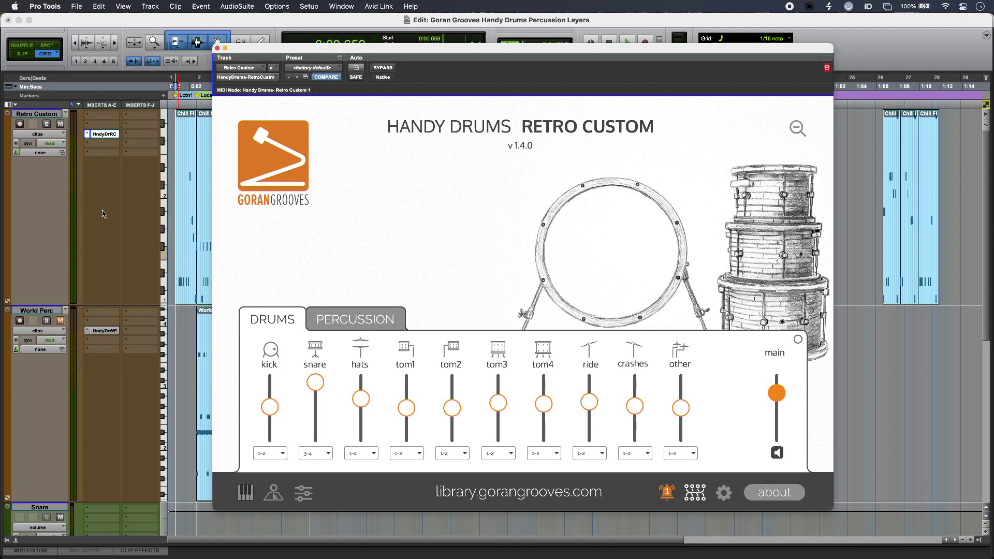
{"action": "key", "text": "space"}
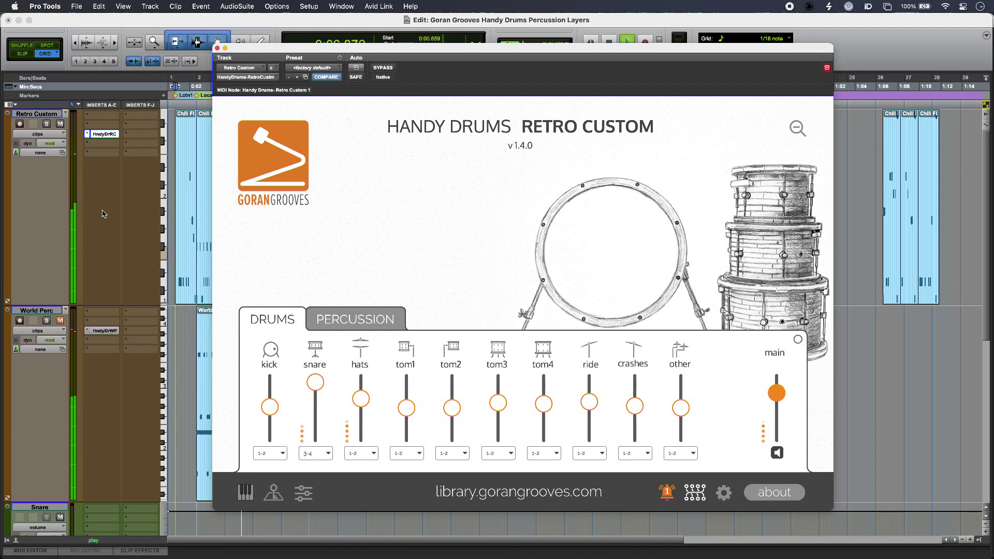
{"action": "left_click", "coordinate": [110, 336]}
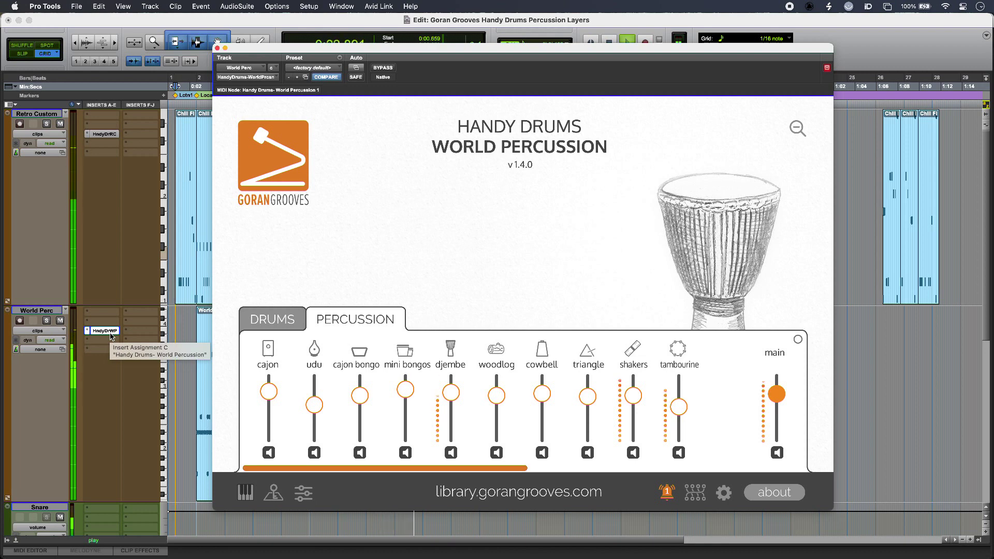
{"action": "key", "text": "space"}
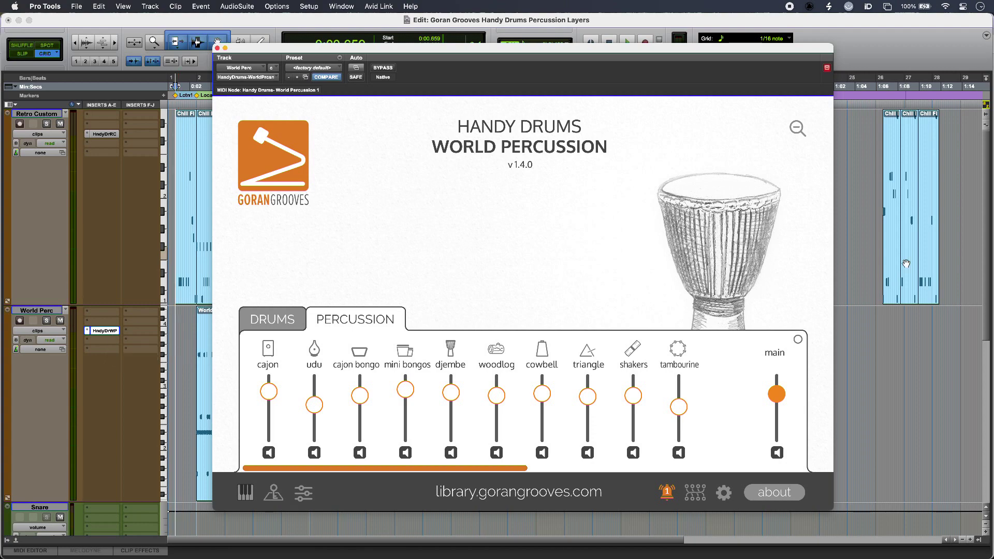
- Switch to Chrome and review the Handy Grooves MIDI loop packs listed under the account's downloads
{"action": "key", "text": "super+Tab"}
{"action": "scroll", "coordinate": [907, 264], "scroll_direction": "down", "scroll_amount": 2}
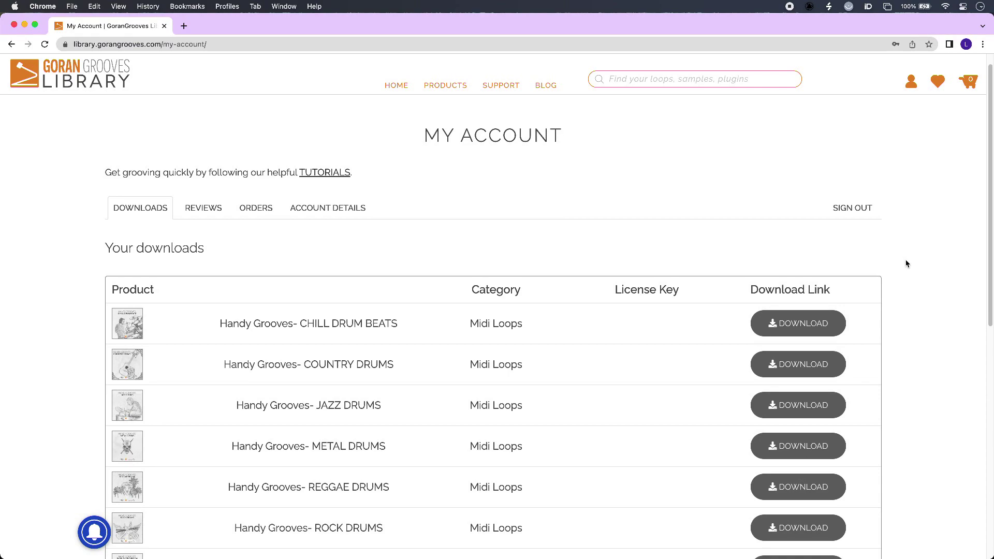
{"action": "scroll", "coordinate": [906, 264], "scroll_direction": "down", "scroll_amount": 3}
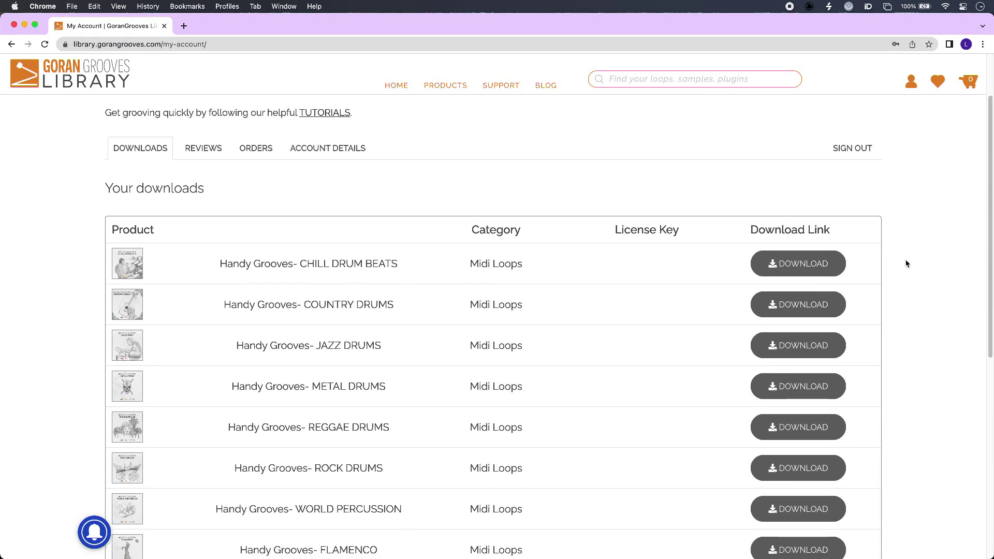
- Switch to Finder to view the 4-4 World Grooves MIDI files, and return to the World Percussion plug-in in Pro Tools
{"action": "key", "text": "super+Tab"}
{"action": "key", "text": "super+Tab"}
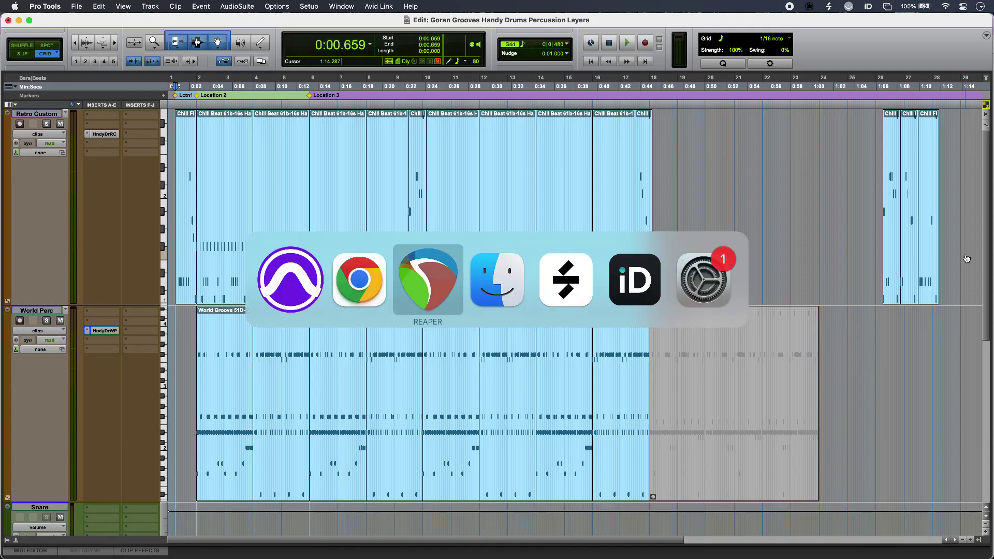
{"action": "key", "text": "super+Tab"}
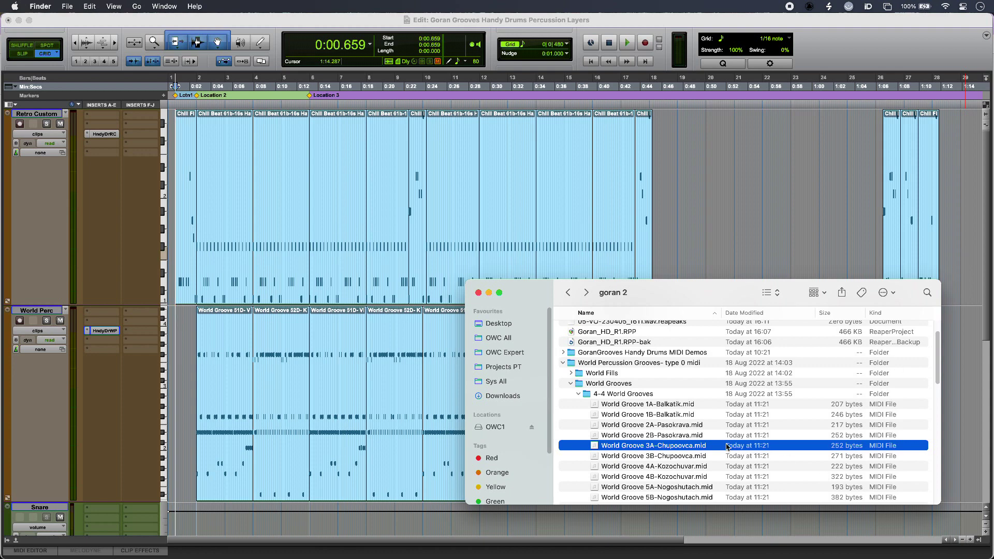
{"action": "left_click_drag", "start_coordinate": [677, 436], "coordinate": [717, 220]}
{"action": "left_click", "coordinate": [362, 292]}
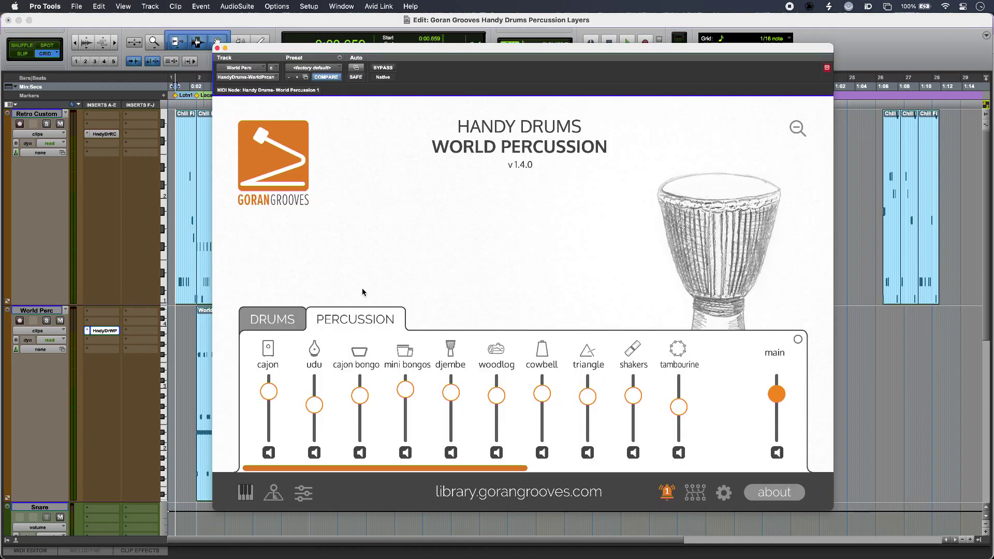
- Audition the cajon, udu, cajon bongo, mini bongos, djembe, woodlog and cowbell sounds in World Percussion
{"action": "left_click", "coordinate": [270, 355]}
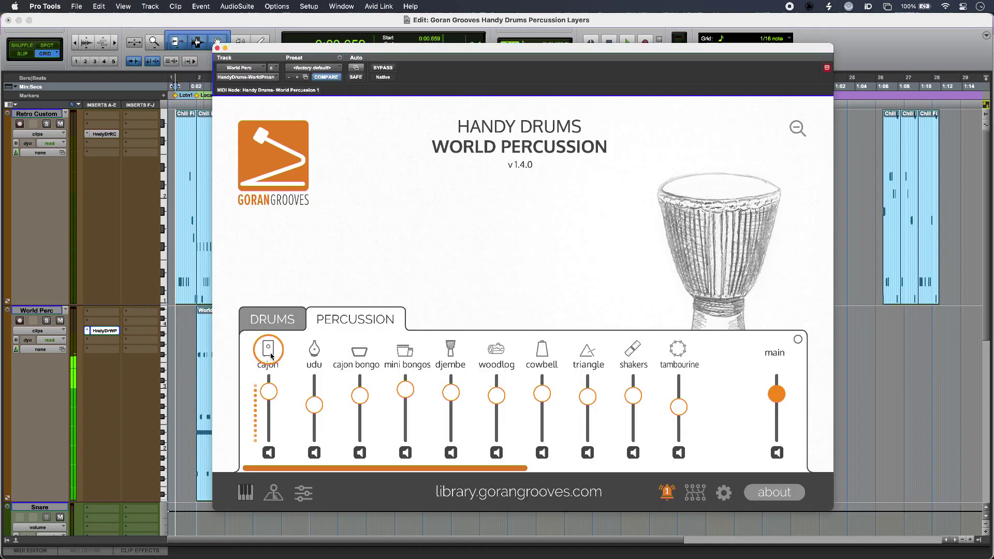
{"action": "left_click", "coordinate": [317, 355]}
{"action": "left_click", "coordinate": [317, 356]}
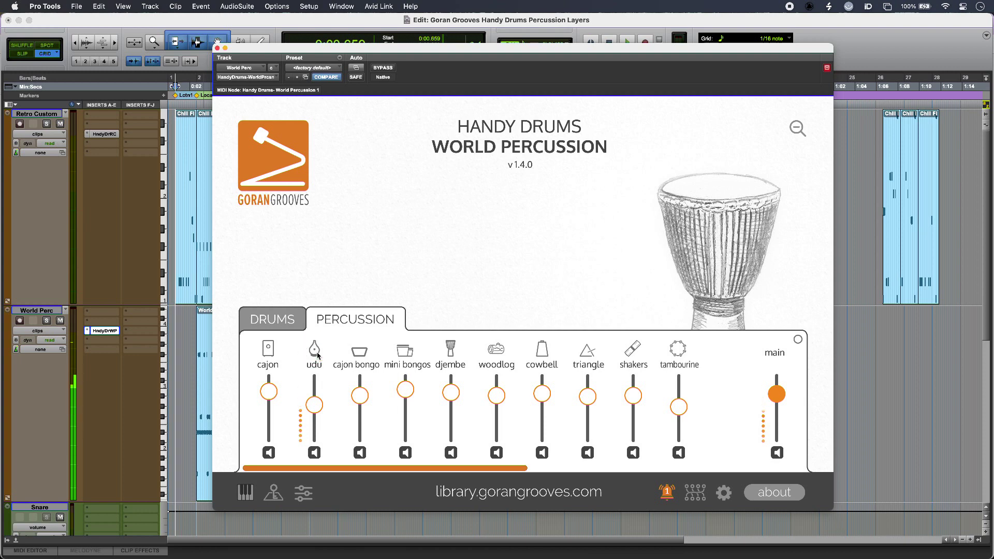
{"action": "left_click", "coordinate": [318, 355]}
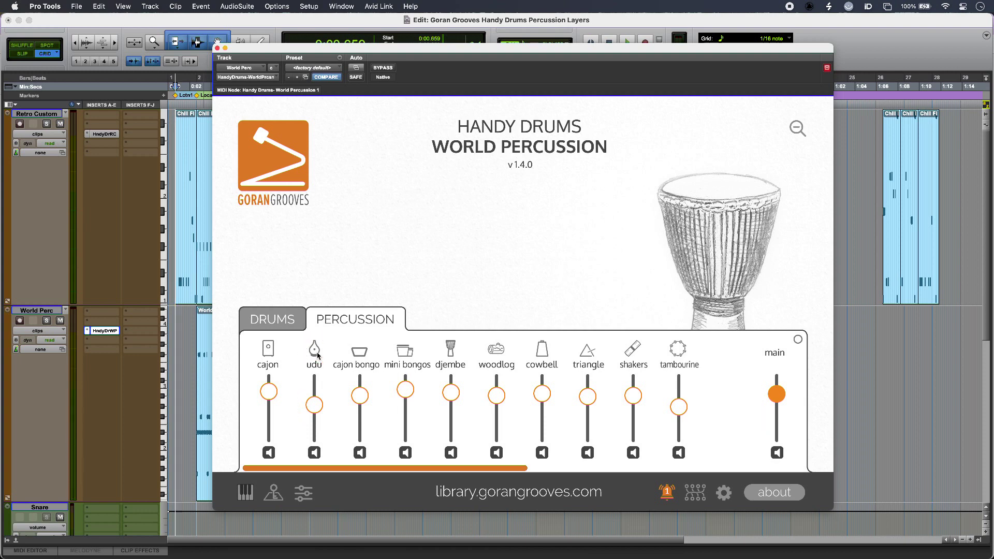
{"action": "left_click", "coordinate": [364, 355]}
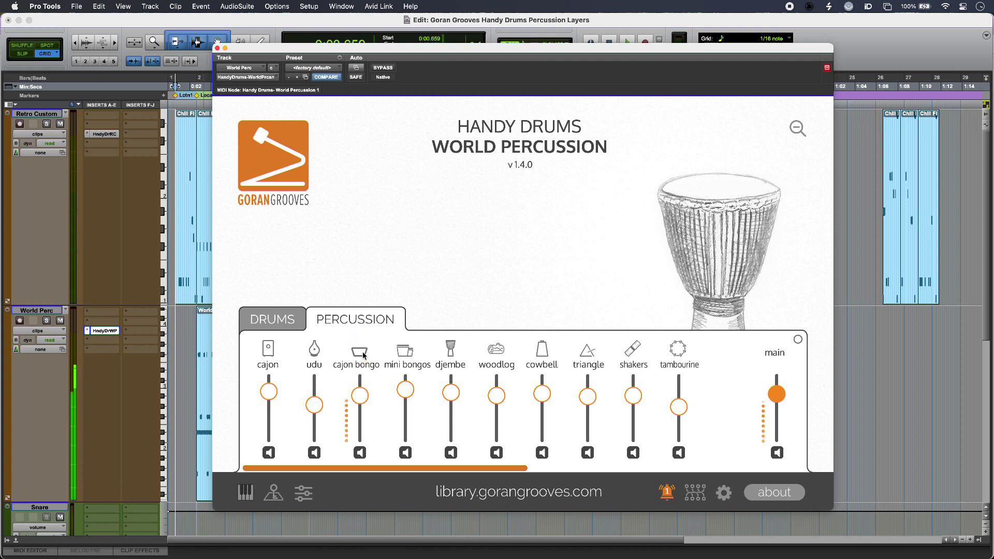
{"action": "left_click", "coordinate": [364, 355]}
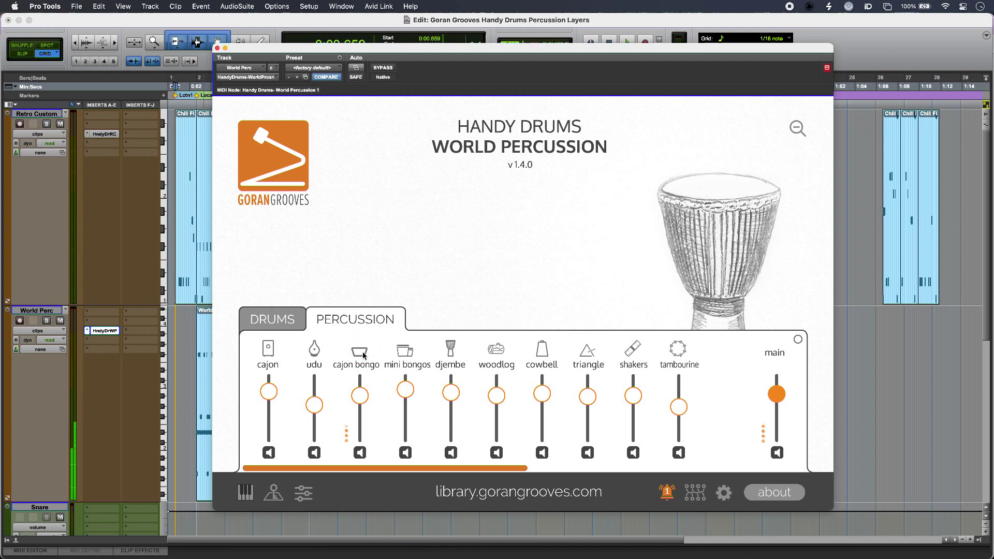
{"action": "left_click", "coordinate": [409, 355]}
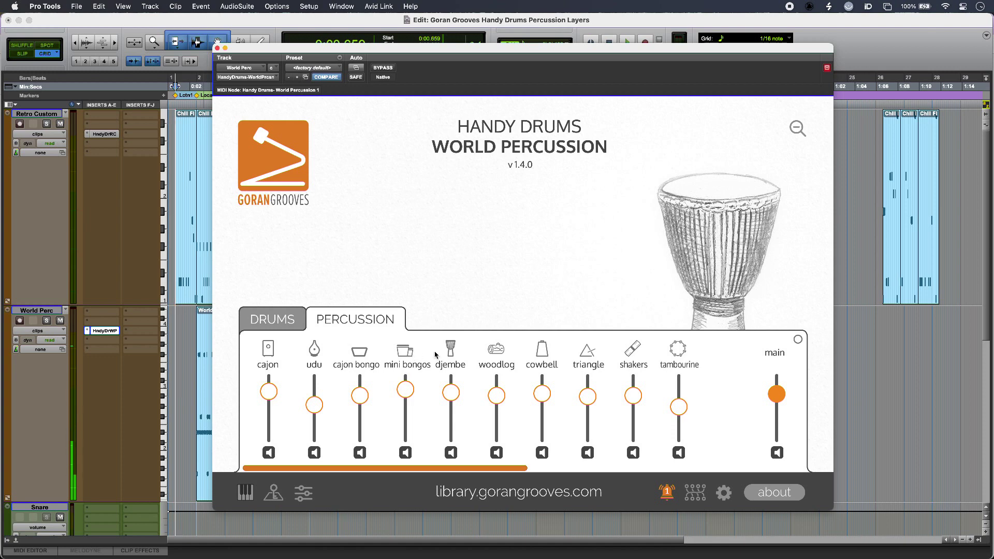
{"action": "left_click", "coordinate": [451, 351]}
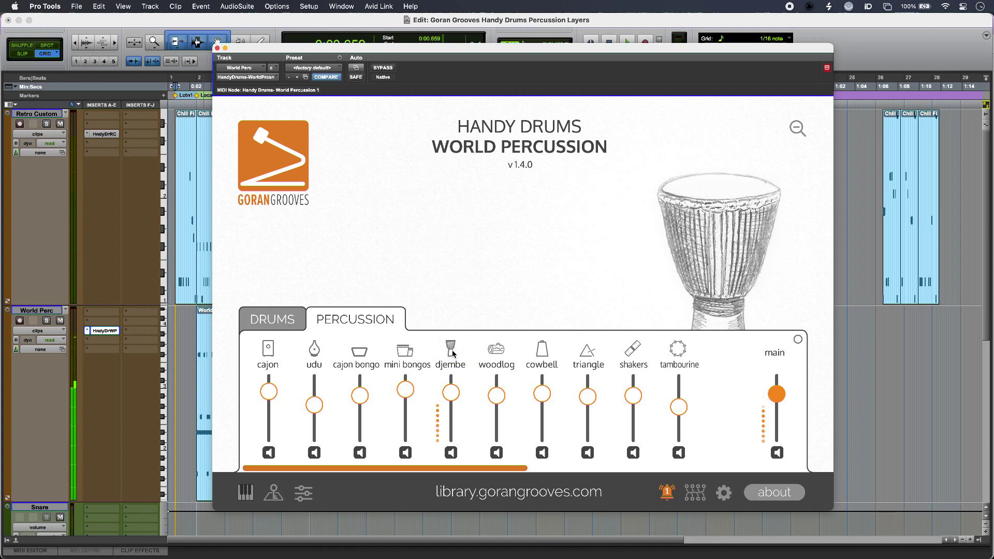
{"action": "left_click", "coordinate": [496, 349]}
{"action": "left_click", "coordinate": [540, 353]}
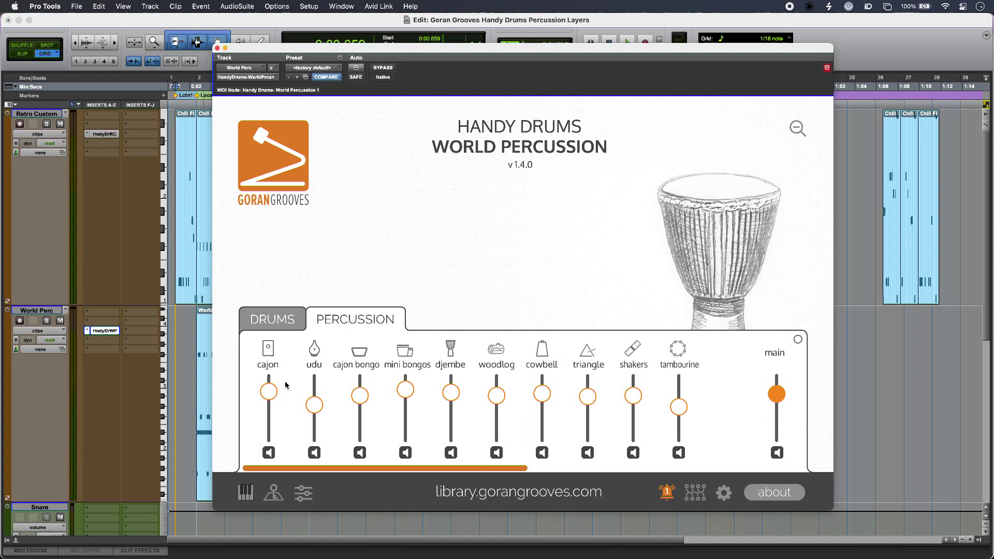
- Lower the cajon level slightly and briefly show the drums and perc sub faders before hiding them again
{"action": "mouse_move", "coordinate": [272, 392]}
{"action": "left_mouse_down"}
{"action": "mouse_move", "coordinate": [271, 410]}
{"action": "mouse_move", "coordinate": [274, 395]}
{"action": "left_mouse_up"}
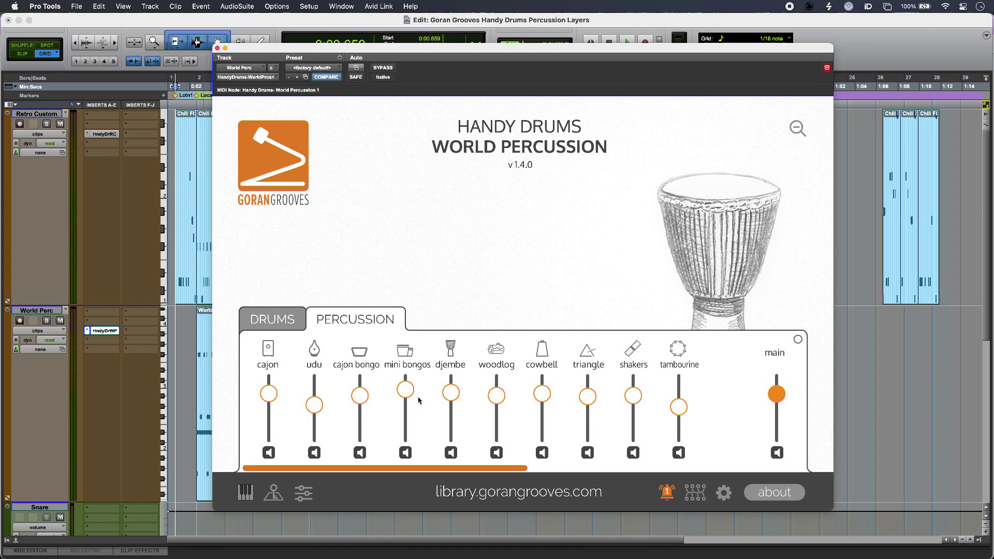
{"action": "left_click", "coordinate": [798, 340]}
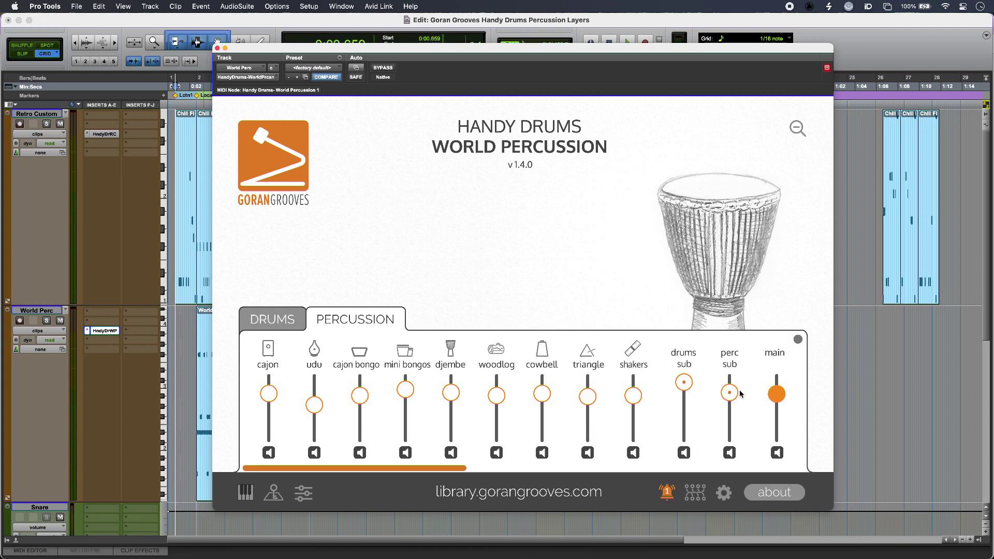
{"action": "left_click", "coordinate": [798, 339]}
- Play the session from the Location 2 marker with World Perc soloed, hiding and reshowing the plug-in window, and stop playback
{"action": "key", "text": "space"}
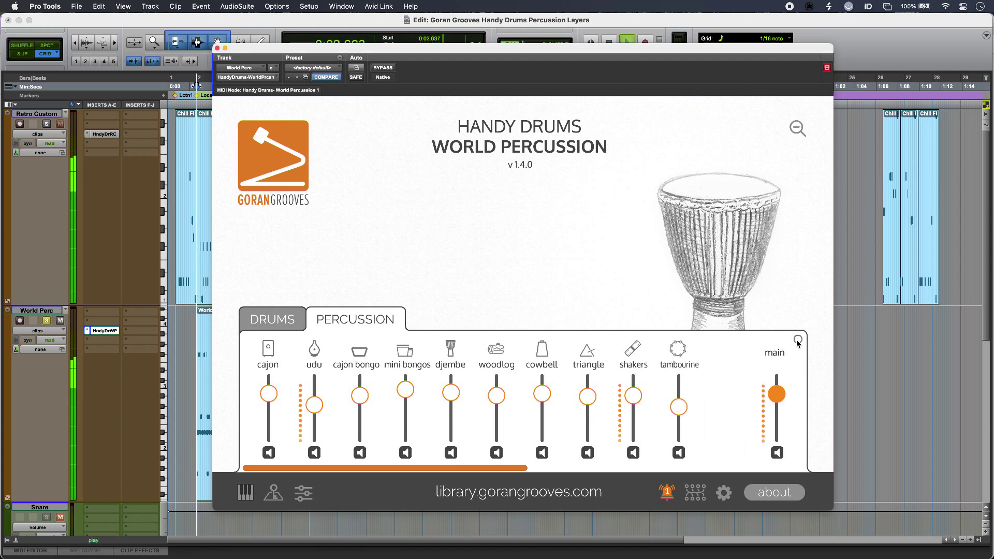
{"action": "key", "text": "shift+s"}
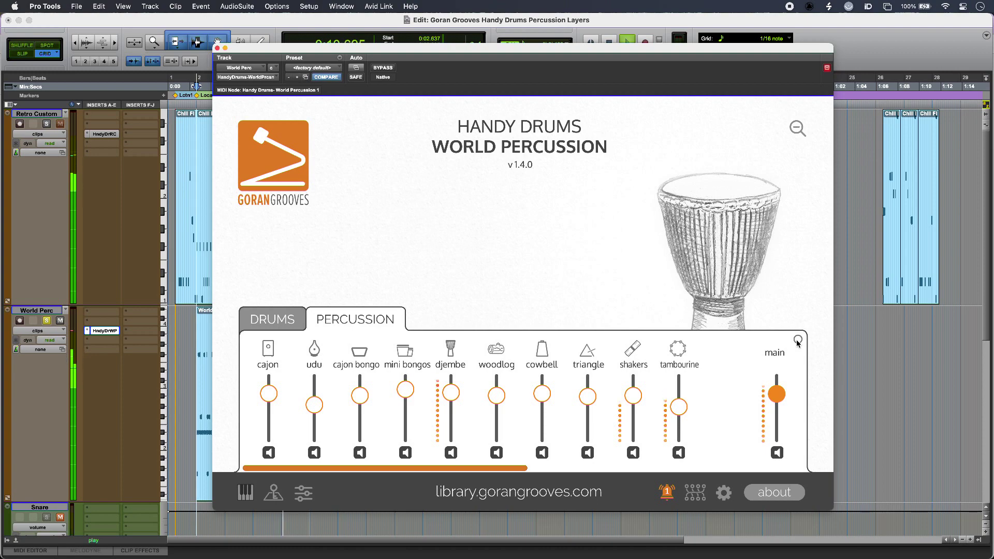
{"action": "key", "text": "super+w"}
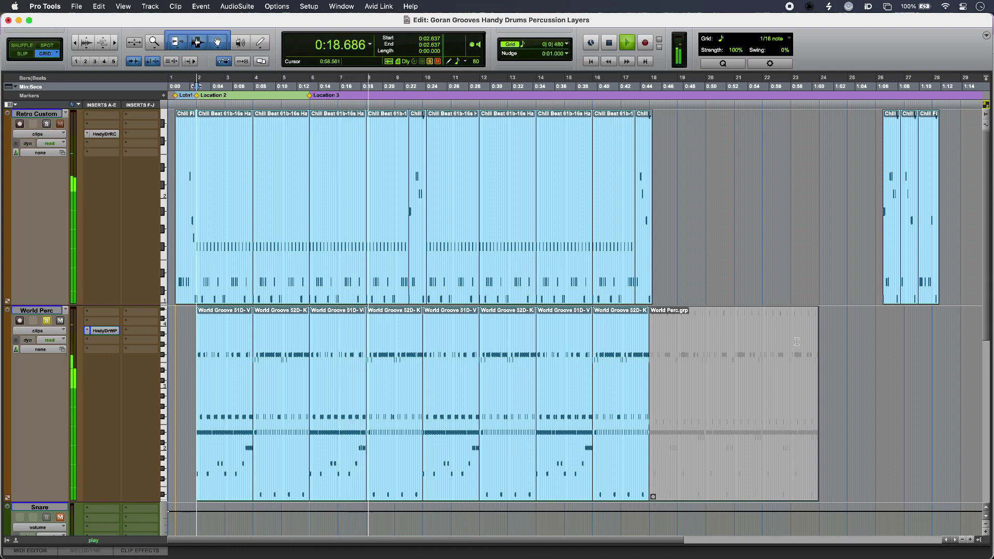
{"action": "key", "text": "ctrl+alt+super+w"}
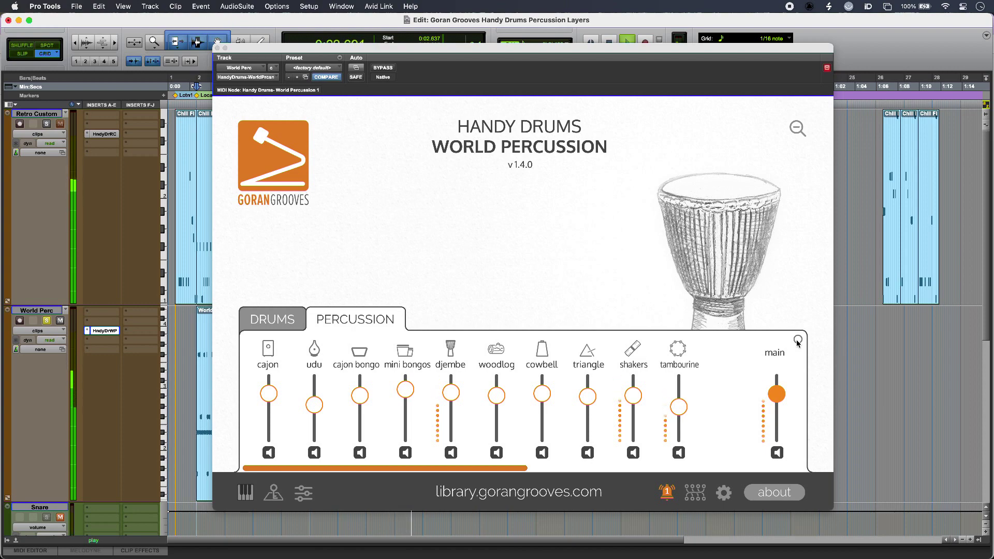
{"action": "key", "text": "space"}
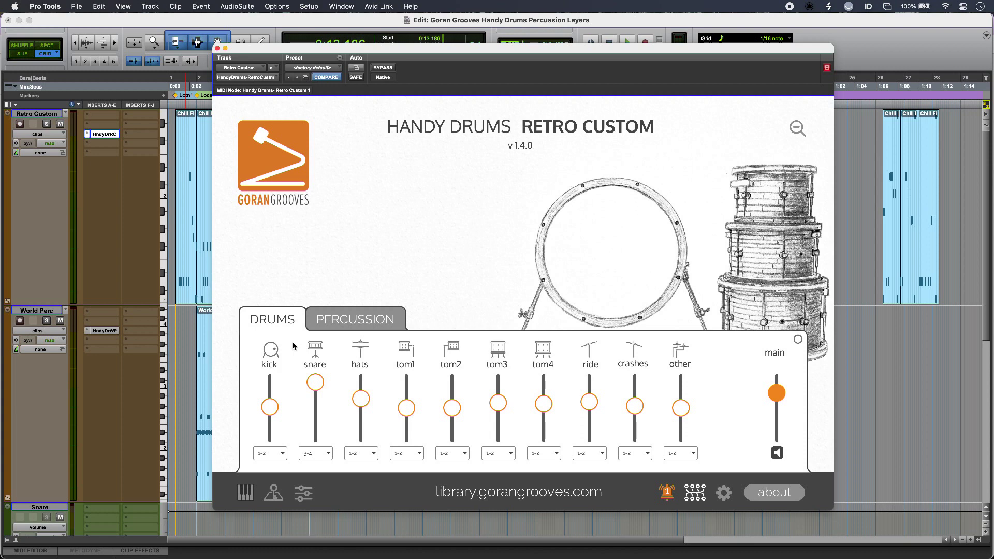
- Audition the kick, hats and tom1 to tom4 sounds in the Retro Custom plug-in
{"action": "left_click", "coordinate": [269, 349]}
{"action": "left_click", "coordinate": [363, 348]}
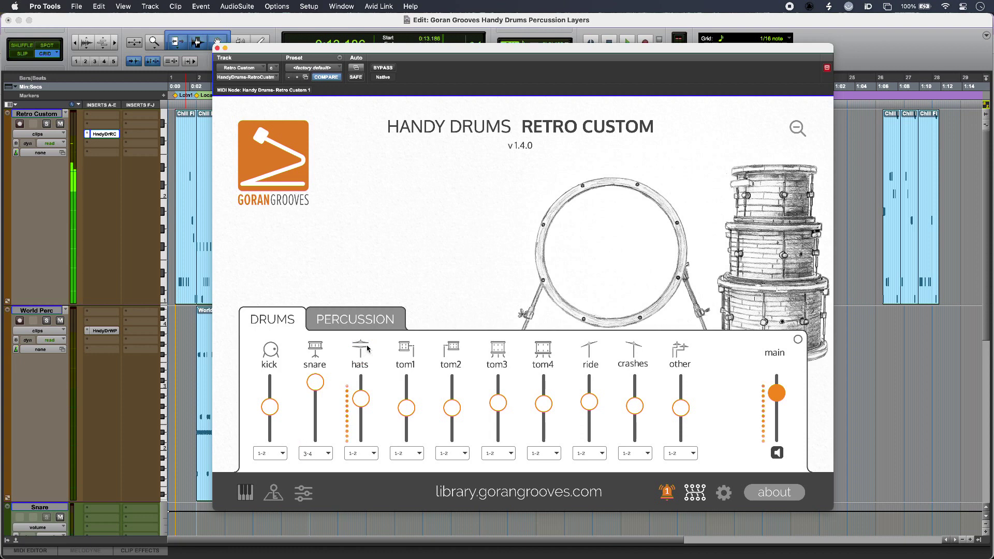
{"action": "left_click", "coordinate": [403, 348]}
{"action": "left_click", "coordinate": [403, 348]}
{"action": "left_click", "coordinate": [403, 348]}
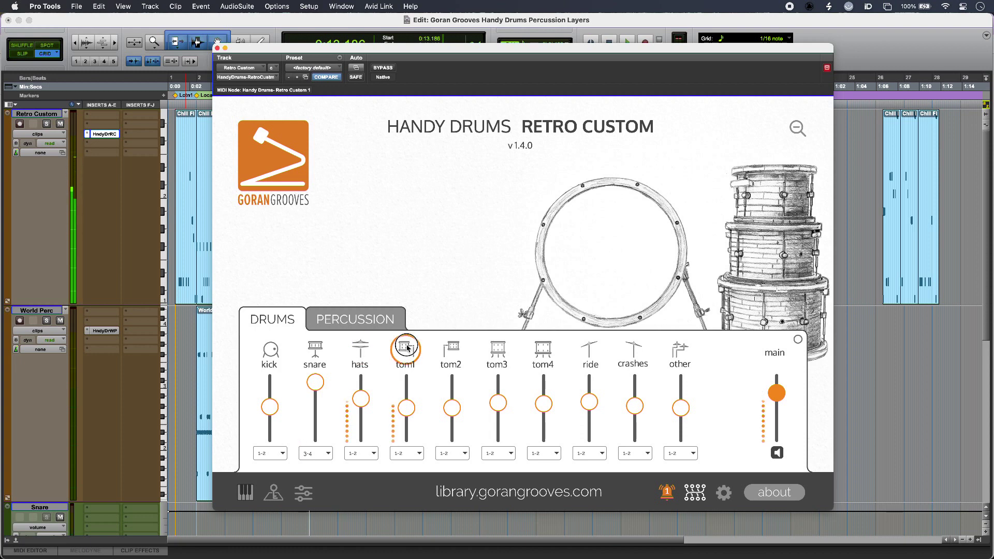
{"action": "left_click", "coordinate": [450, 349]}
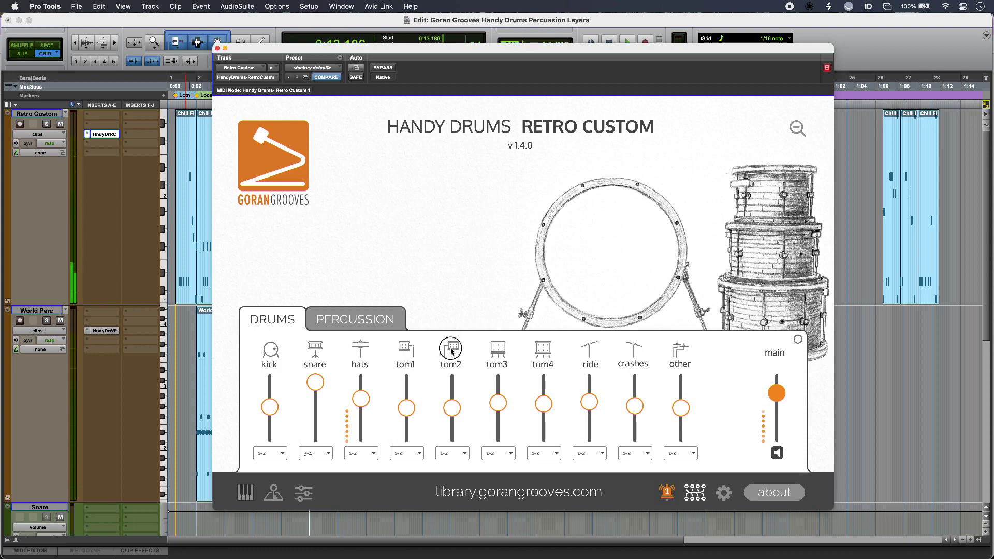
{"action": "left_click", "coordinate": [503, 353]}
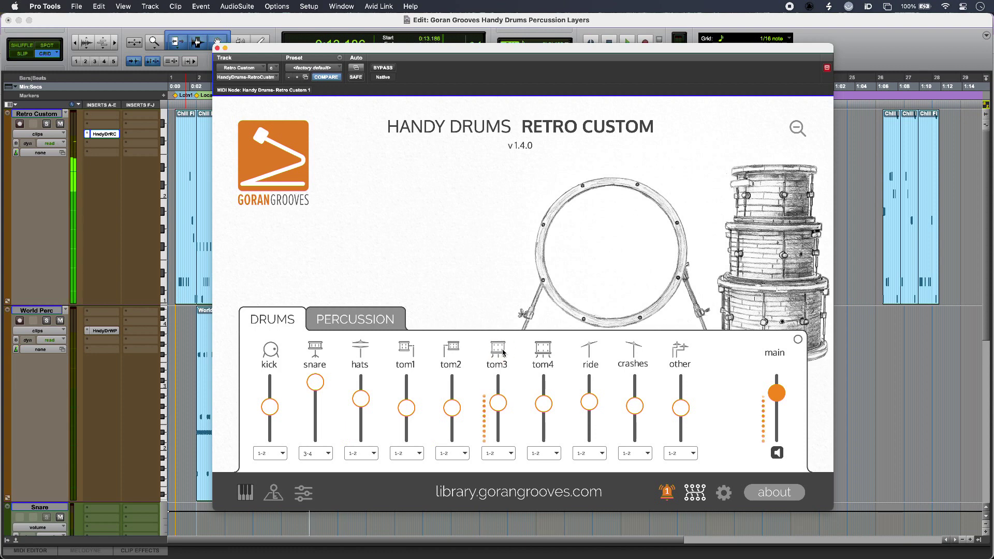
{"action": "left_click", "coordinate": [503, 353]}
{"action": "left_click", "coordinate": [503, 353]}
{"action": "left_click", "coordinate": [549, 352]}
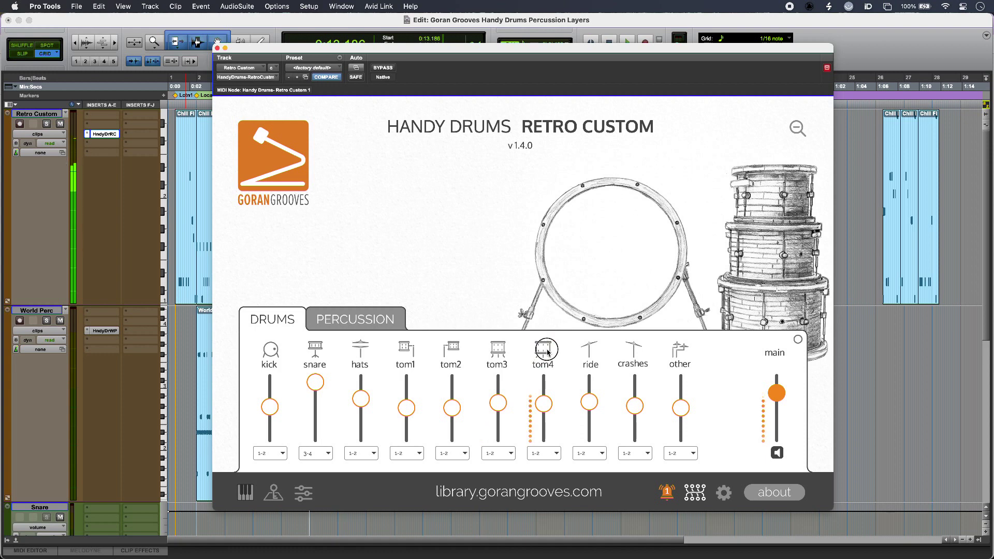
{"action": "left_click", "coordinate": [548, 353]}
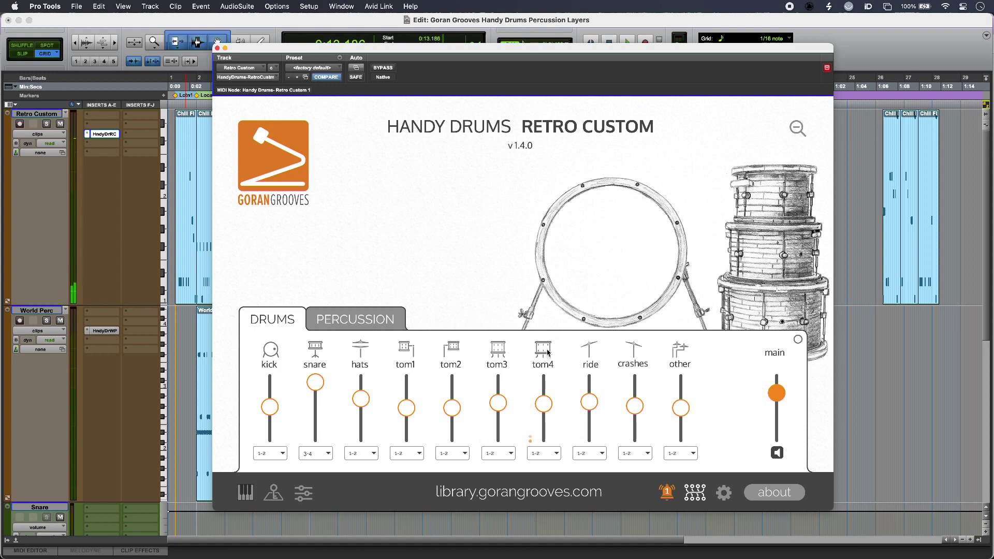
- Switch the Retro Custom per-drum output routing off and back on, and audition the snare
{"action": "left_click", "coordinate": [698, 496]}
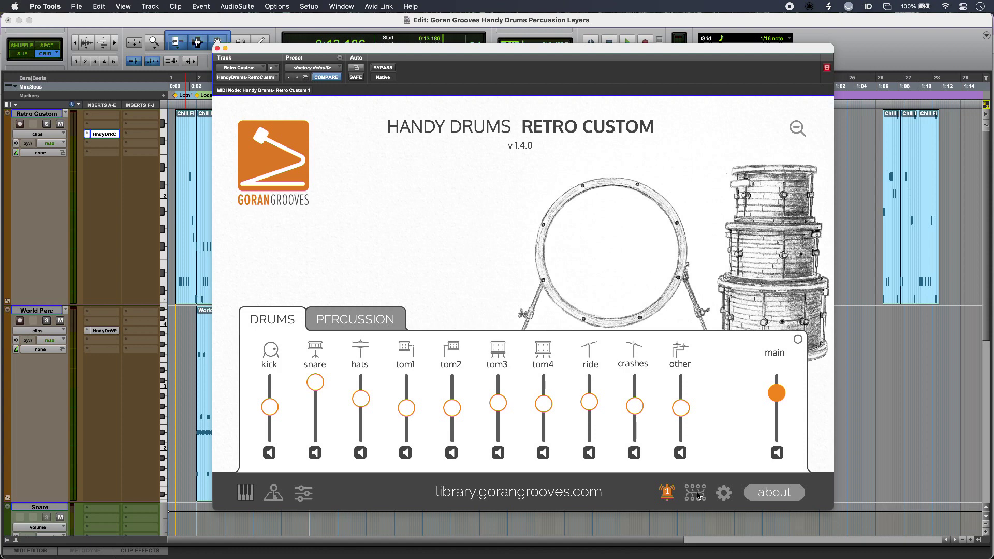
{"action": "left_click", "coordinate": [698, 496]}
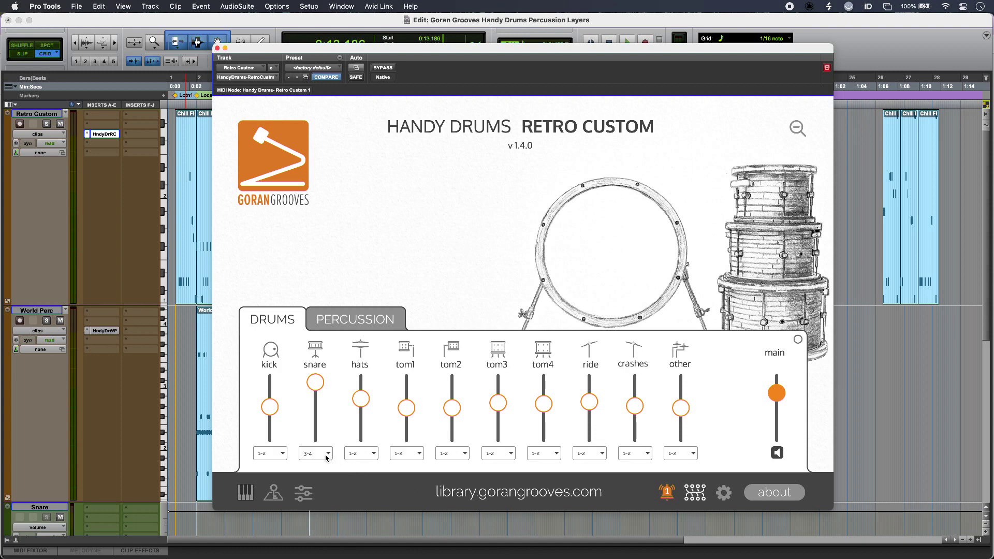
{"action": "left_click", "coordinate": [316, 344]}
- Play the session from the Location 3 marker with the Retro Custom and World Perc tracks soloed
{"action": "left_click", "coordinate": [723, 495]}
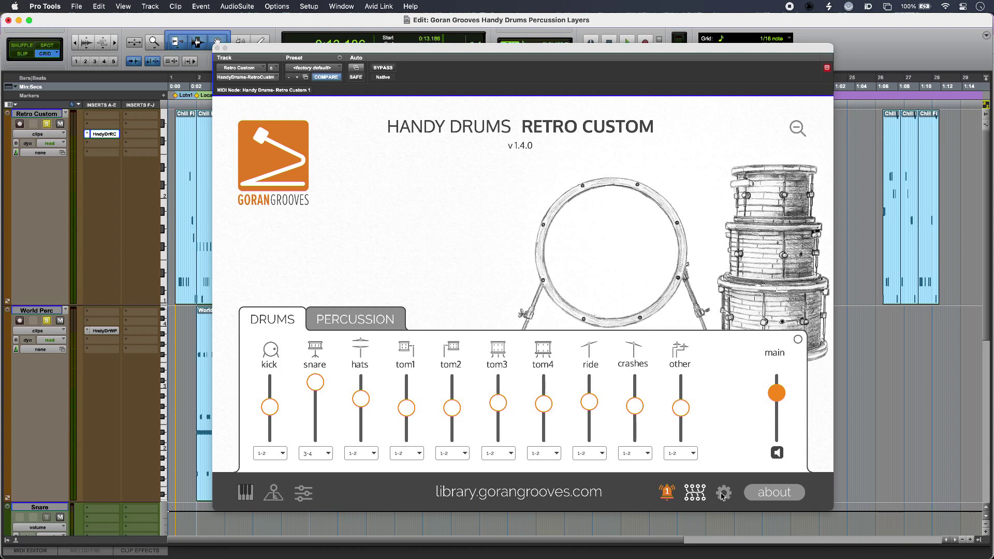
{"action": "key", "text": "space"}
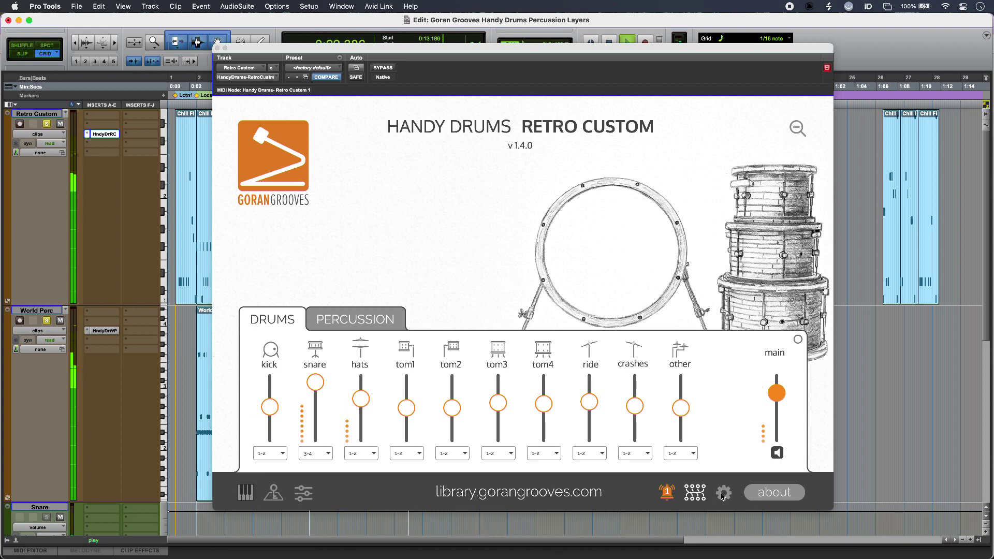
{"action": "key", "text": "shift+s"}
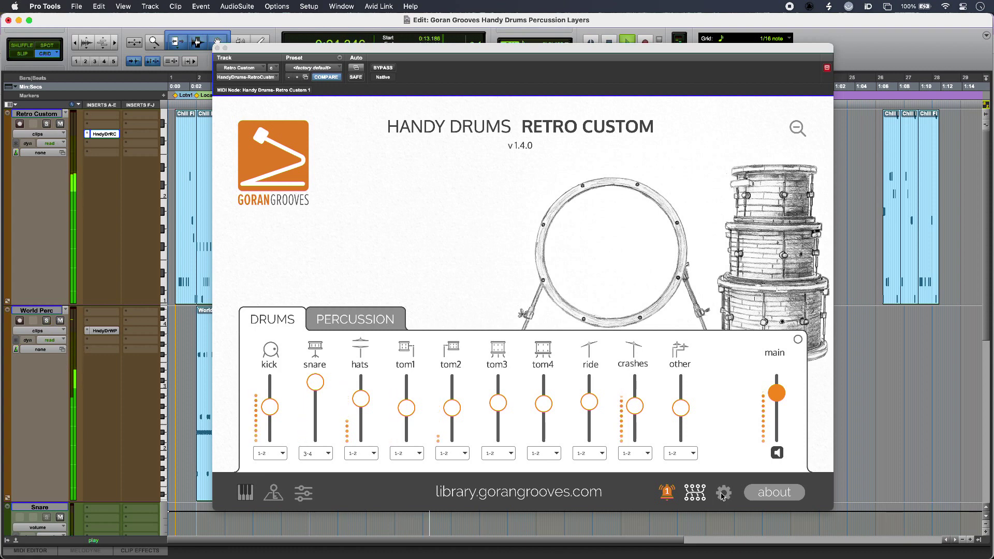